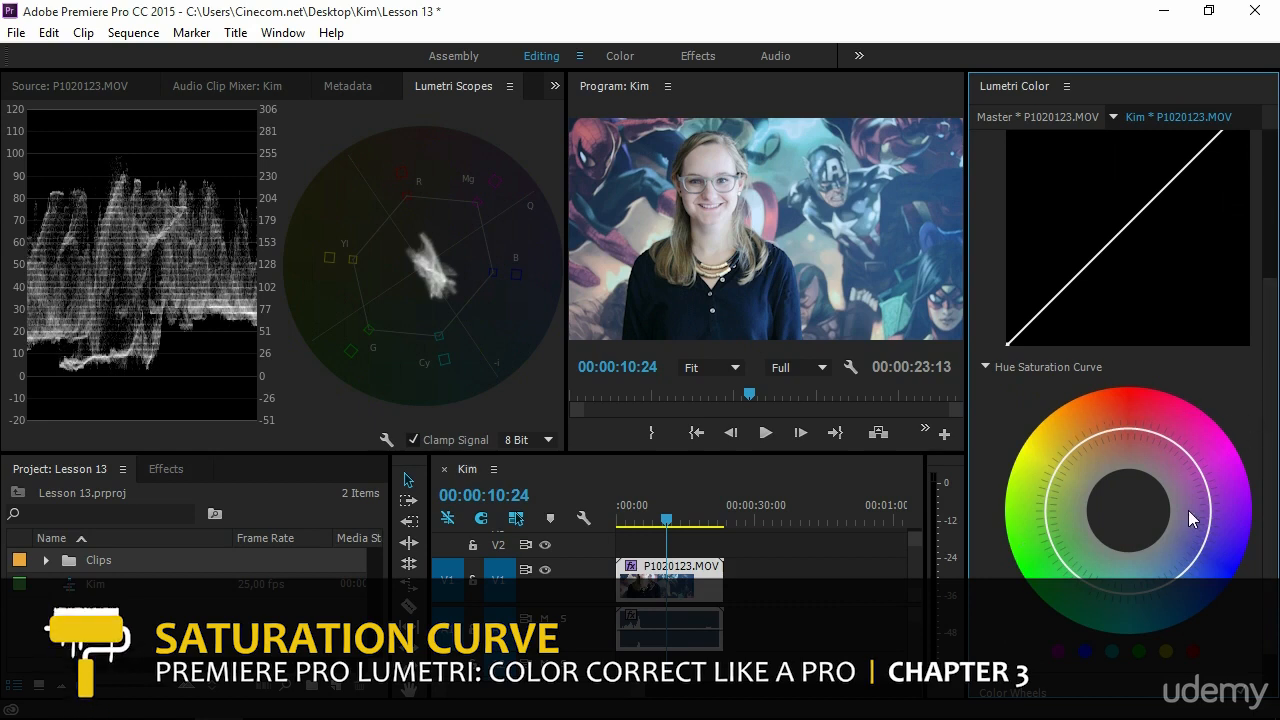
- Try lowering the entire Hue Saturation Curve to the wheel's centre to desaturate the clip, and reset the curve
scroll(1069, 468, down, 1)
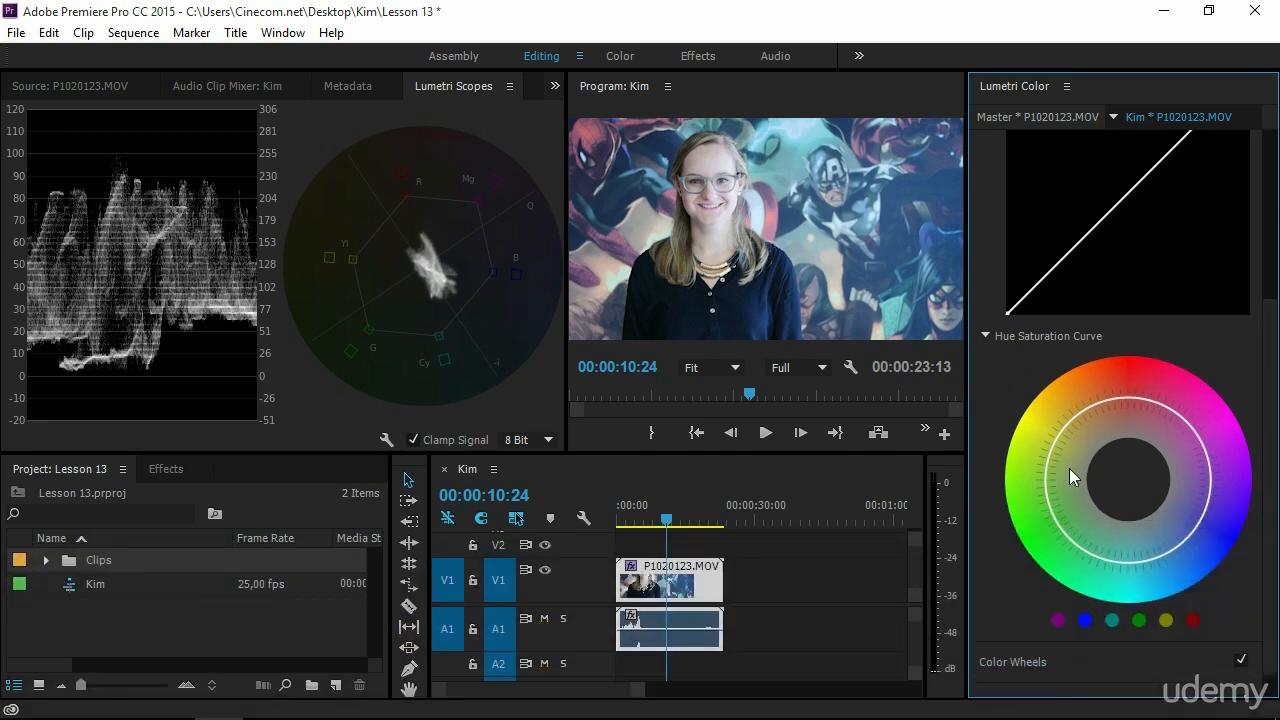
mouse_move(1110, 405)
mouse_down()
mouse_move(1105, 353)
mouse_move(1101, 448)
mouse_move(1101, 398)
mouse_move(1130, 342)
mouse_move(1130, 373)
mouse_move(1128, 337)
mouse_move(1110, 451)
mouse_up()
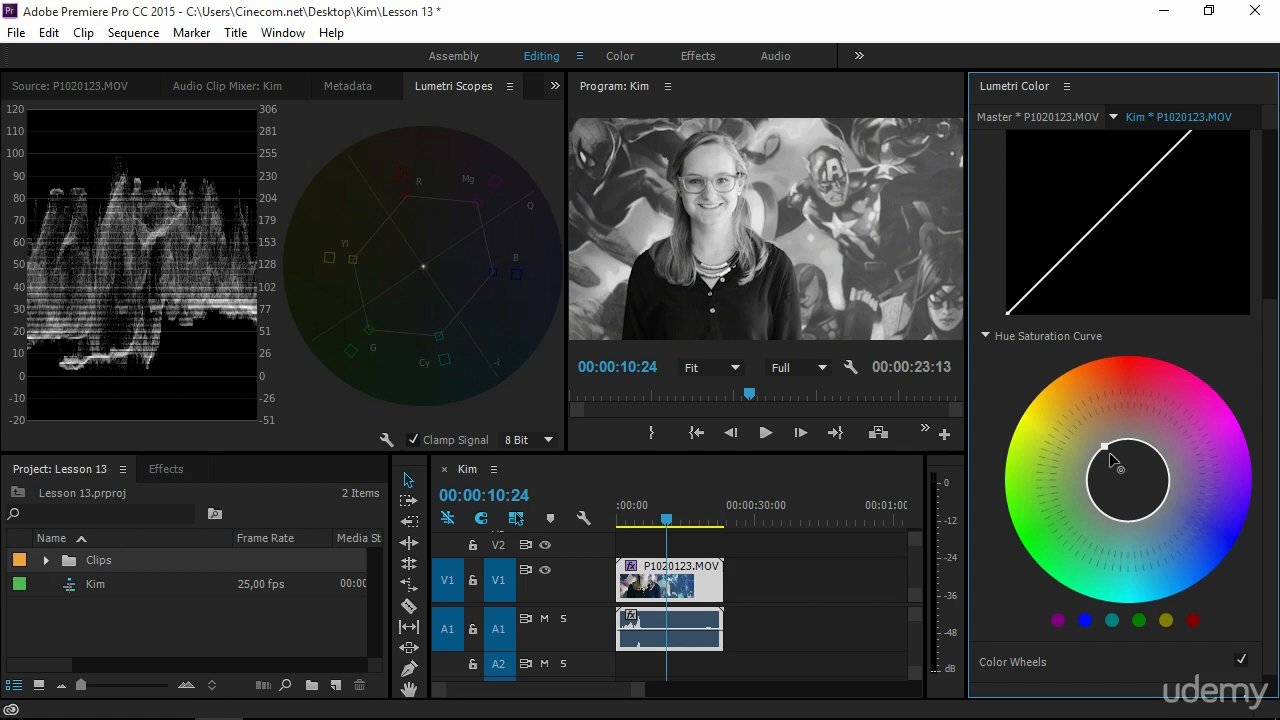
double_click(1102, 410)
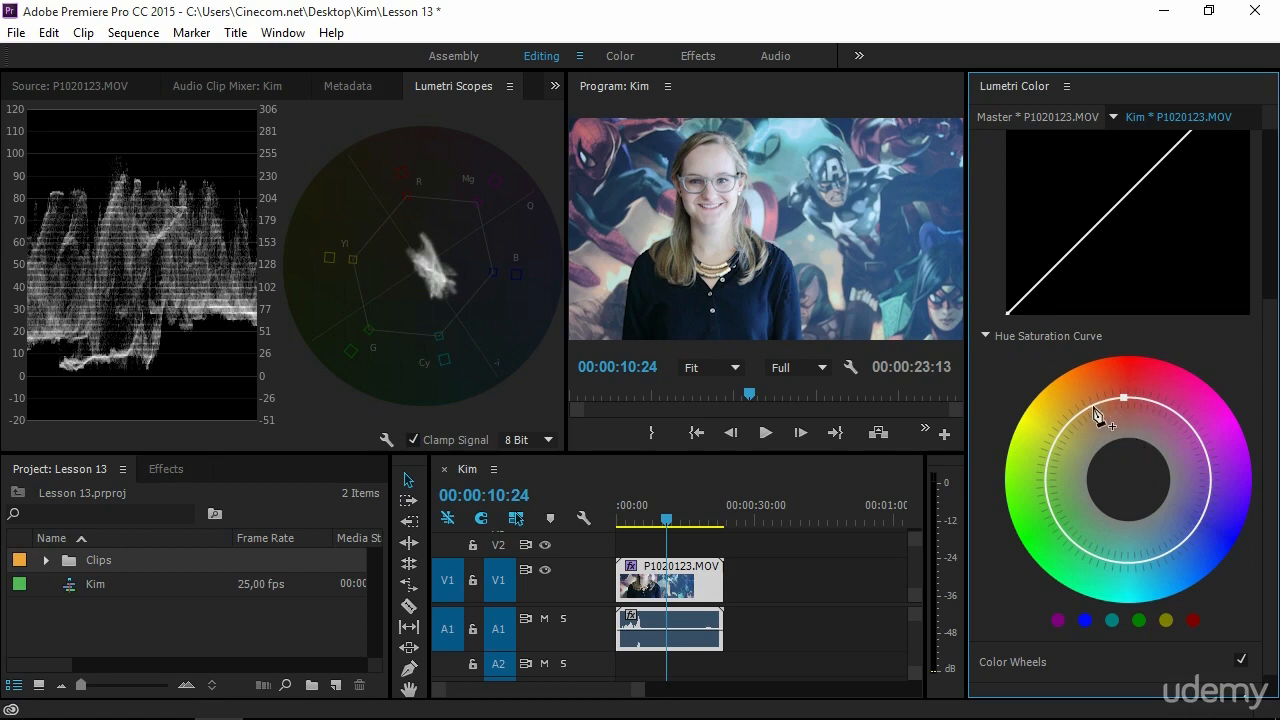
- Anchor the Hue Saturation Curve on both sides of red with control points and raise the red point to the wheel's outer edge
click(1086, 410)
click(1168, 409)
drag(1124, 396, 1127, 358)
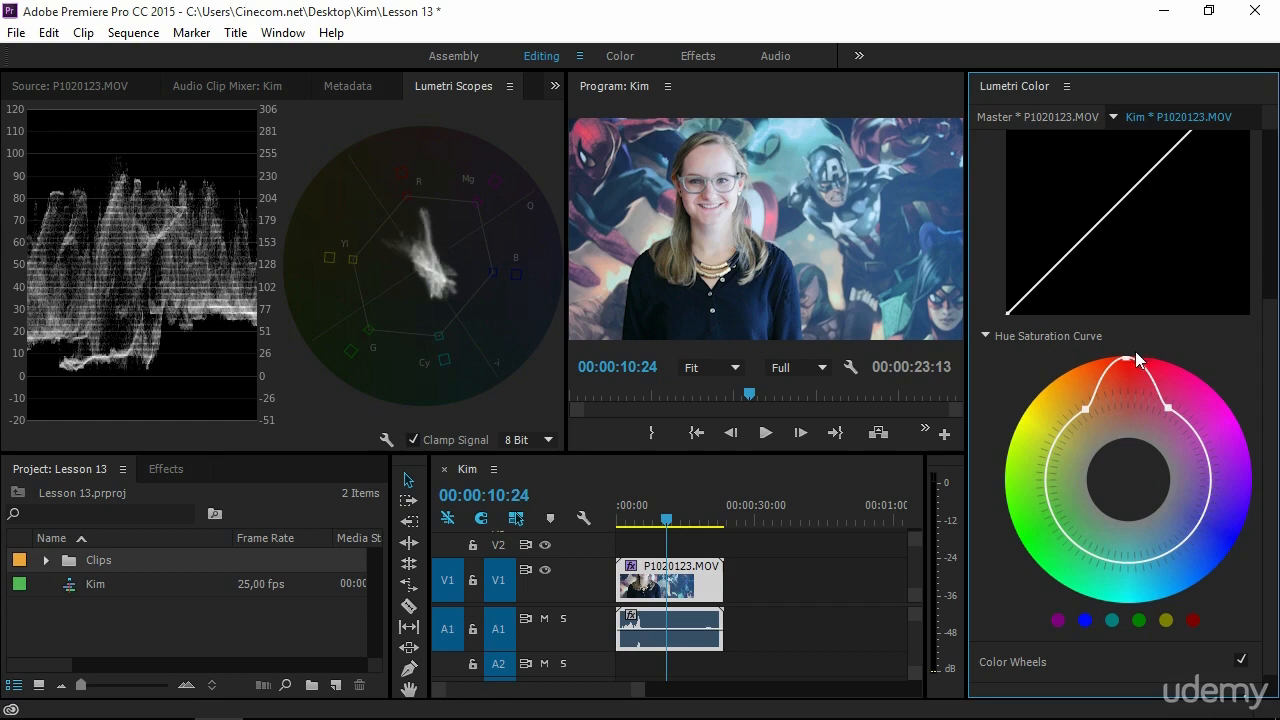
mouse_move(1123, 356)
mouse_down()
mouse_move(1113, 445)
mouse_move(1107, 416)
mouse_move(1123, 351)
mouse_move(1122, 464)
mouse_move(1125, 378)
mouse_move(1125, 391)
mouse_up()
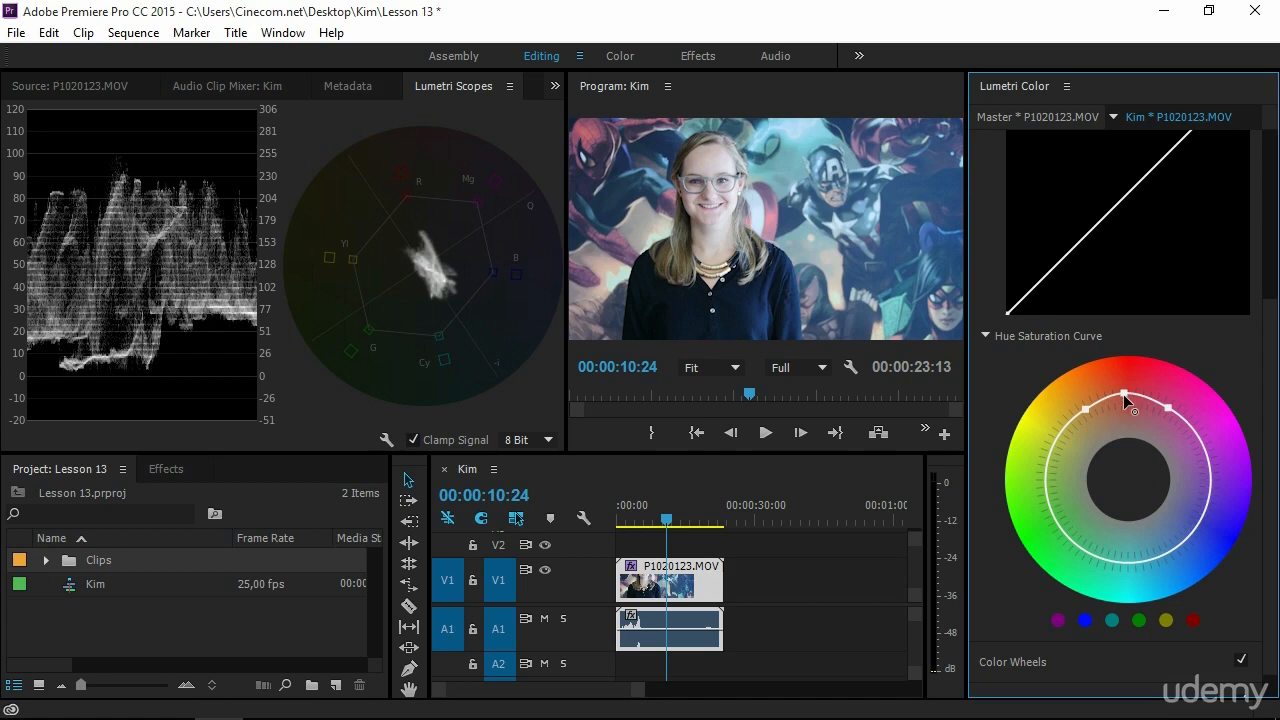
drag(1125, 391, 1121, 354)
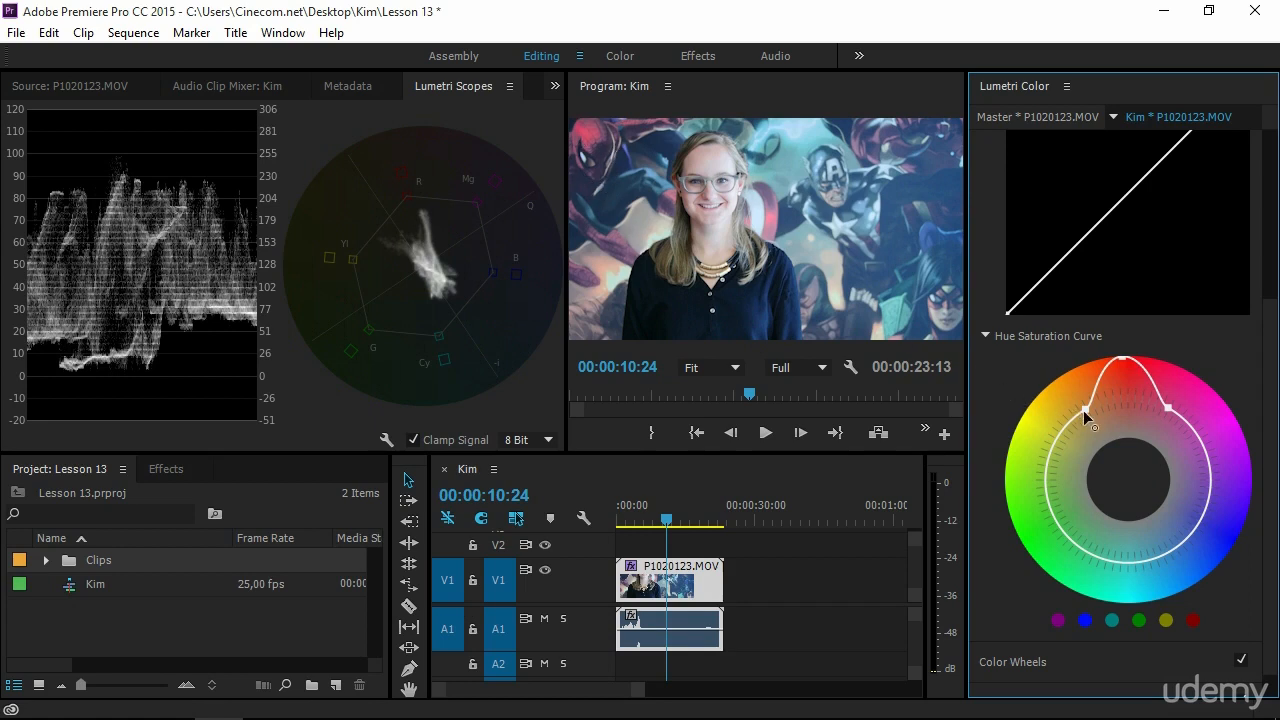
- Pull the two control points flanking red in to the centre circle to desaturate all hues except the reds
mouse_move(1083, 410)
mouse_down()
mouse_move(1075, 429)
mouse_move(1101, 468)
mouse_up()
drag(1168, 408, 1165, 463)
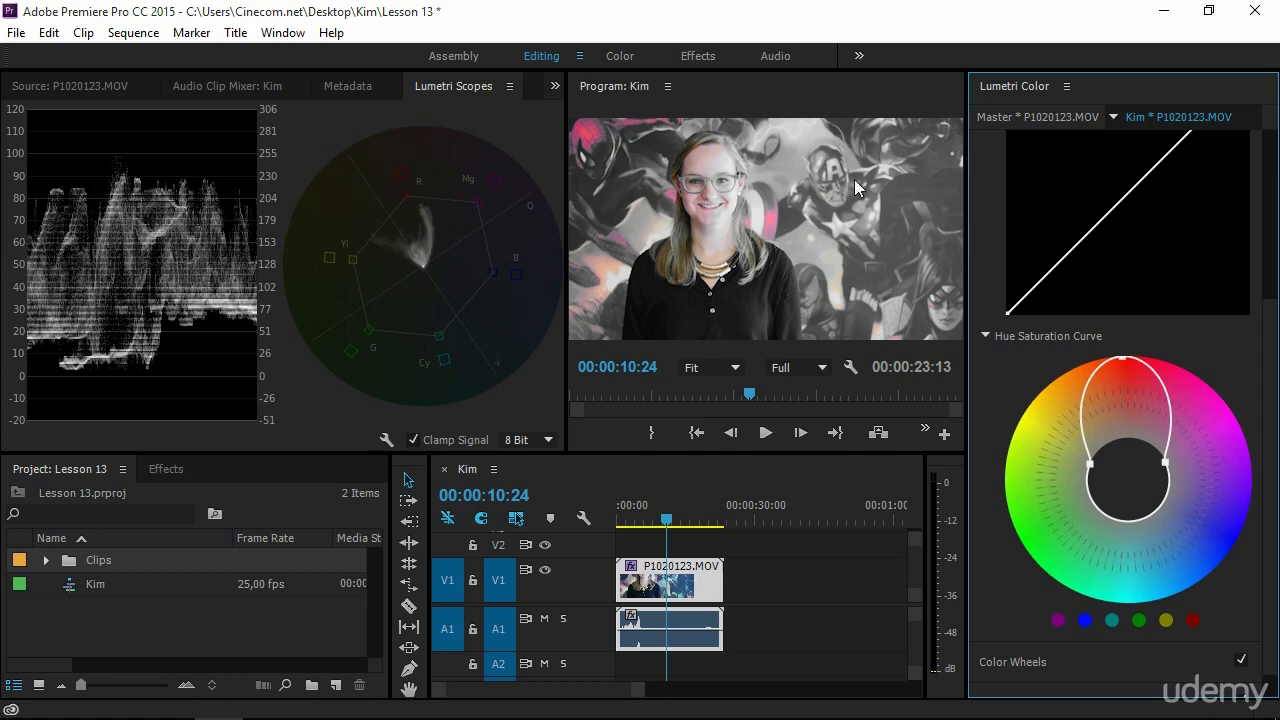
drag(1102, 466, 1091, 499)
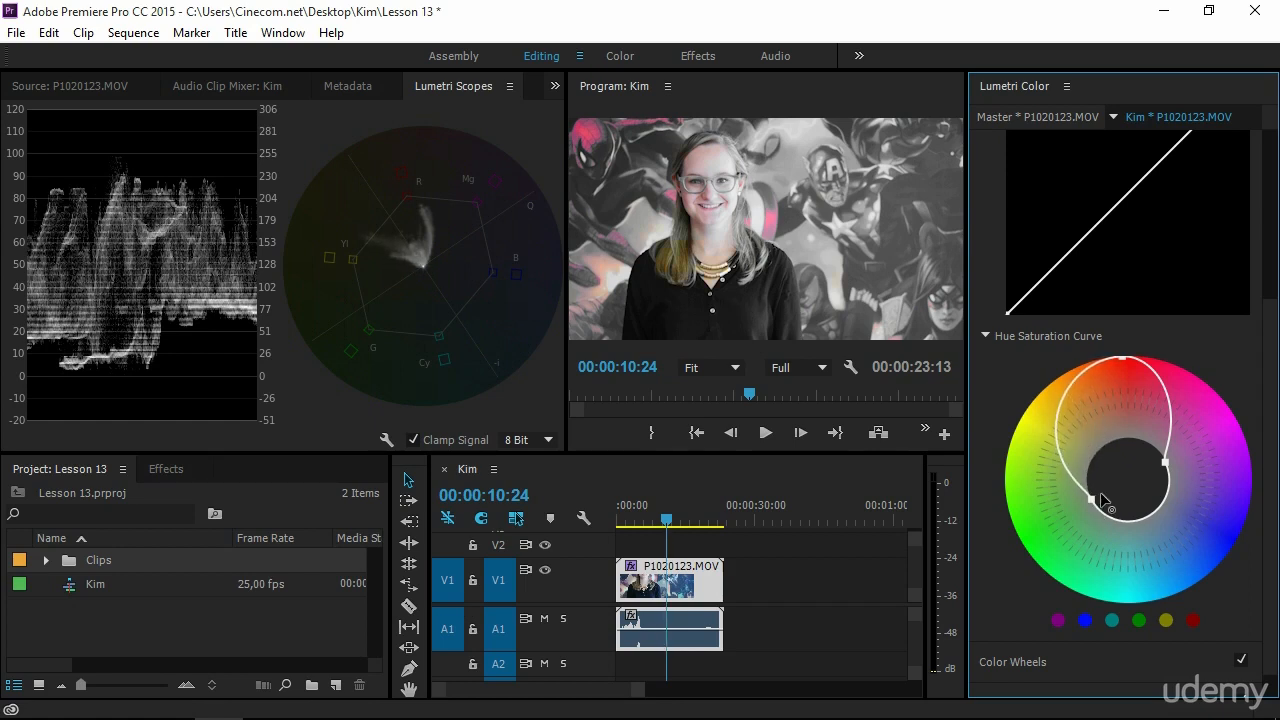
drag(1165, 463, 1168, 490)
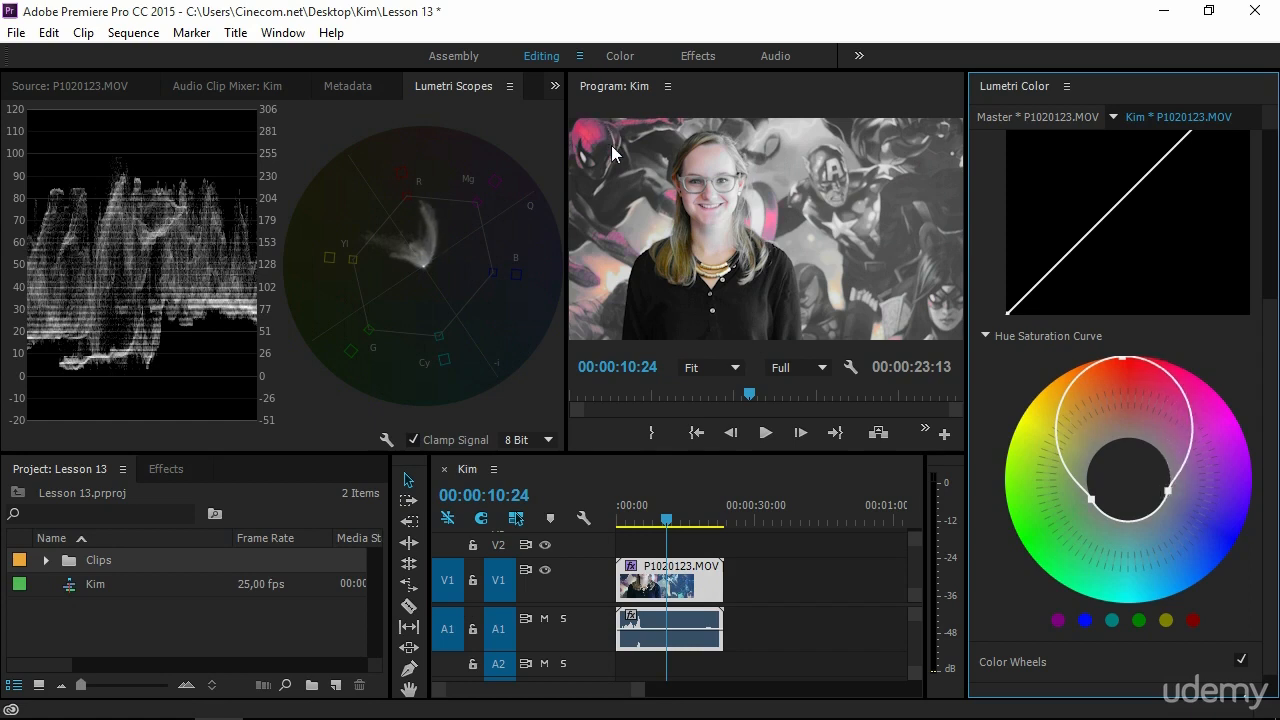
mouse_move(1092, 504)
mouse_down()
mouse_move(1109, 481)
mouse_move(1111, 496)
mouse_up()
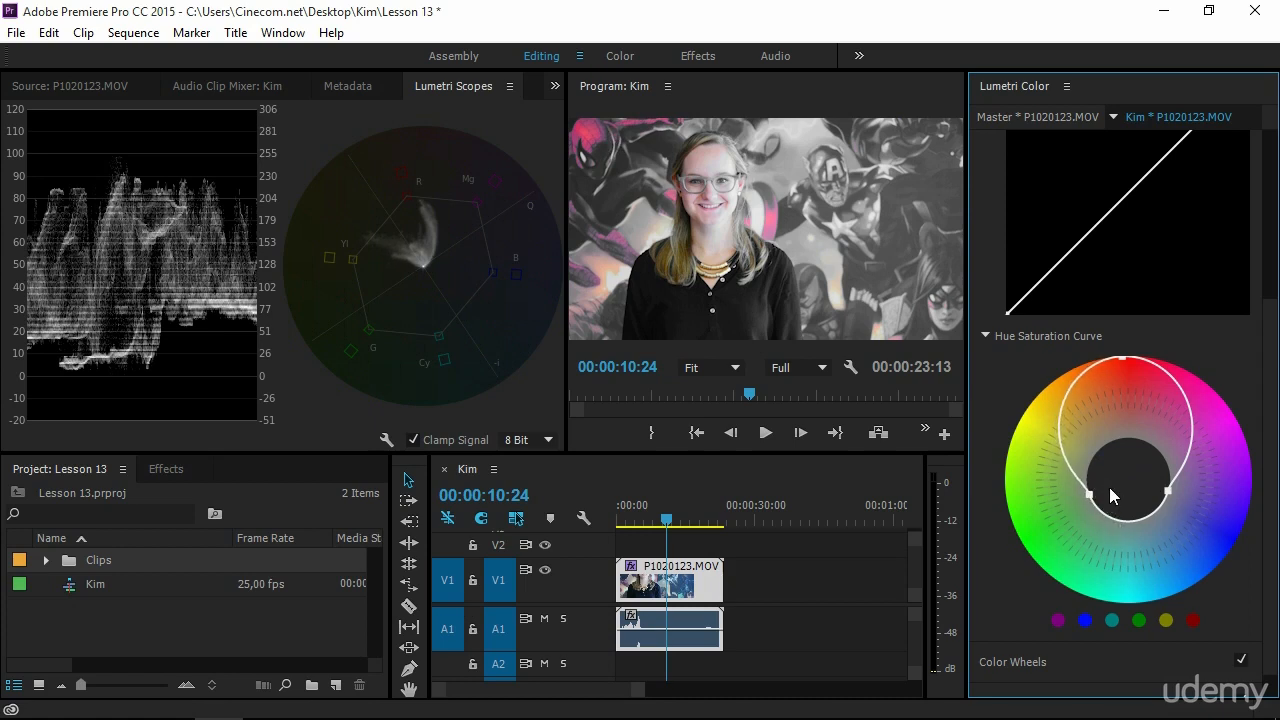
- Try steepening the red selection with extra curve points at the orange and magenta boundaries, and reset the Hue Saturation Curve
click(1059, 431)
drag(1057, 431, 1078, 367)
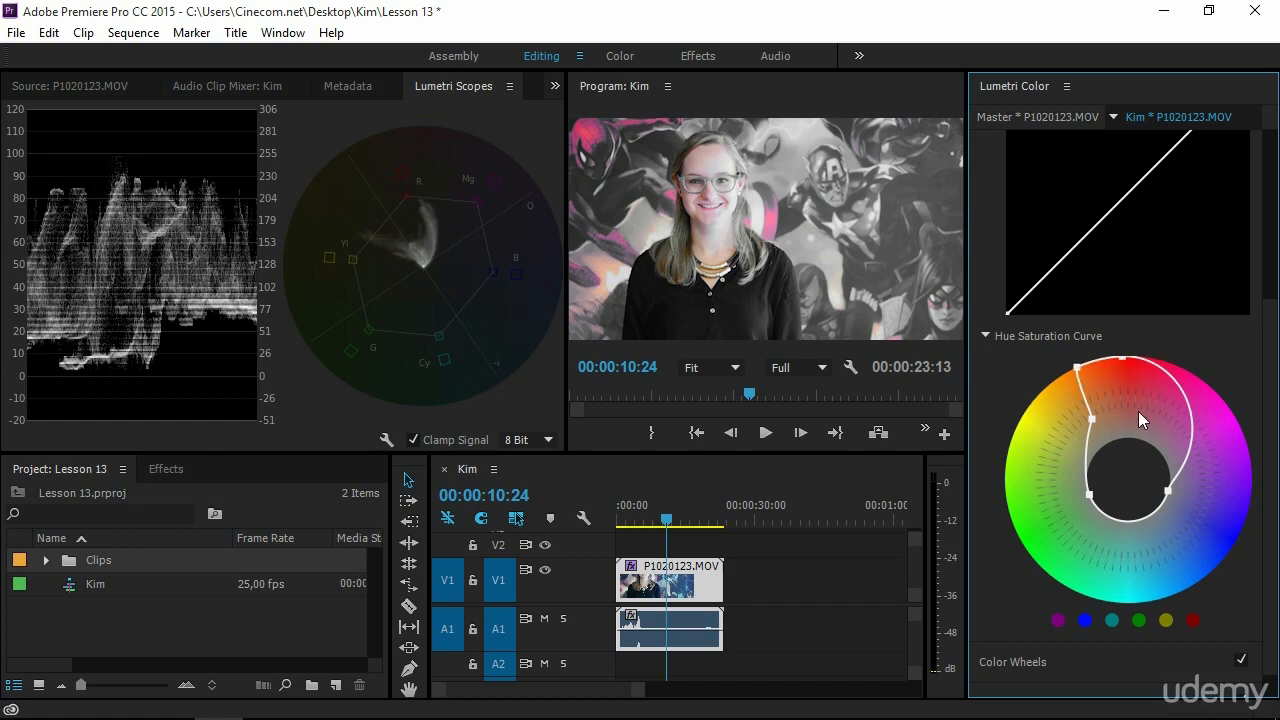
drag(1175, 383, 1178, 367)
drag(1197, 441, 1163, 443)
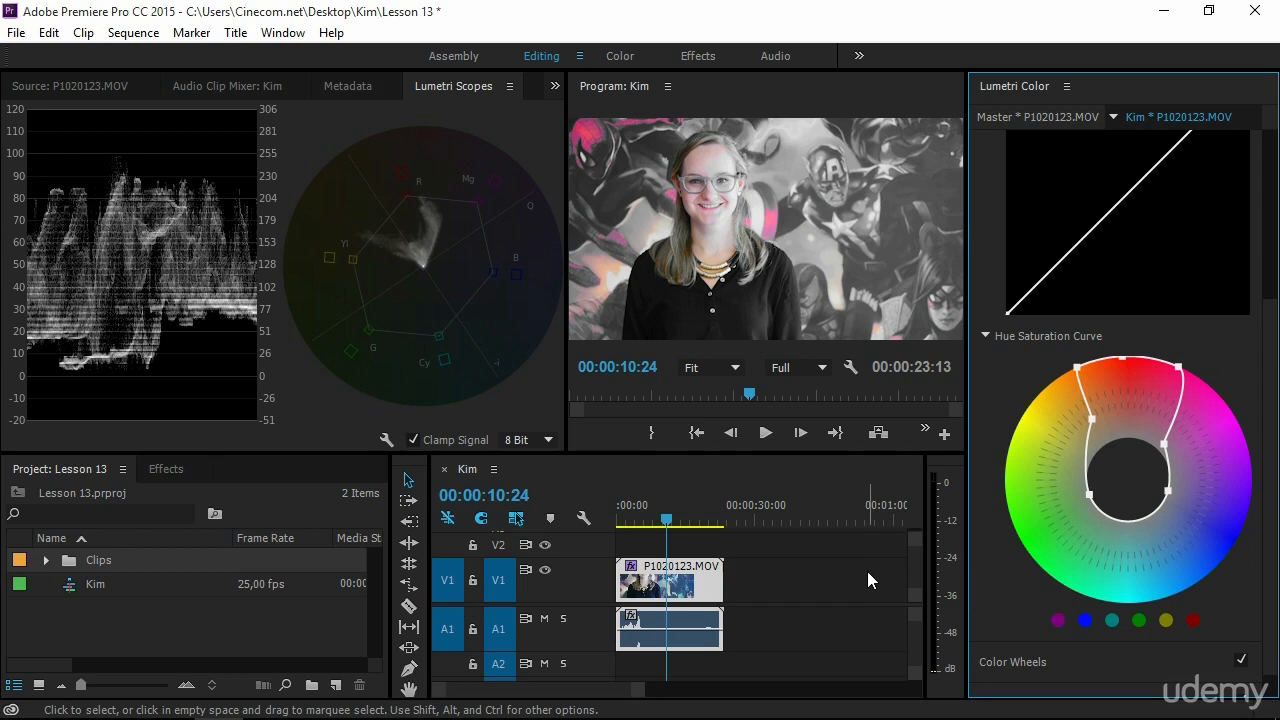
double_click(1097, 432)
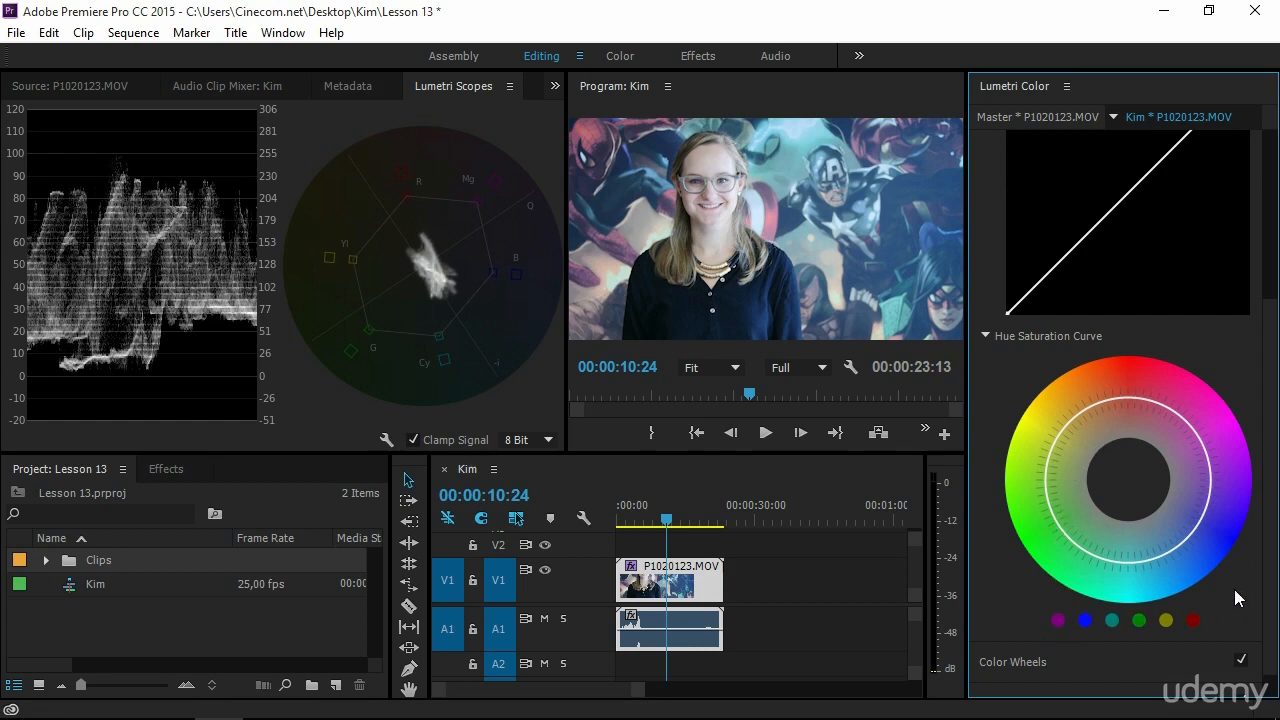
- Try raising a narrow red range to the outer edge and adding points around other hues, and reset the curve
click(1128, 398)
drag(1126, 396, 1127, 356)
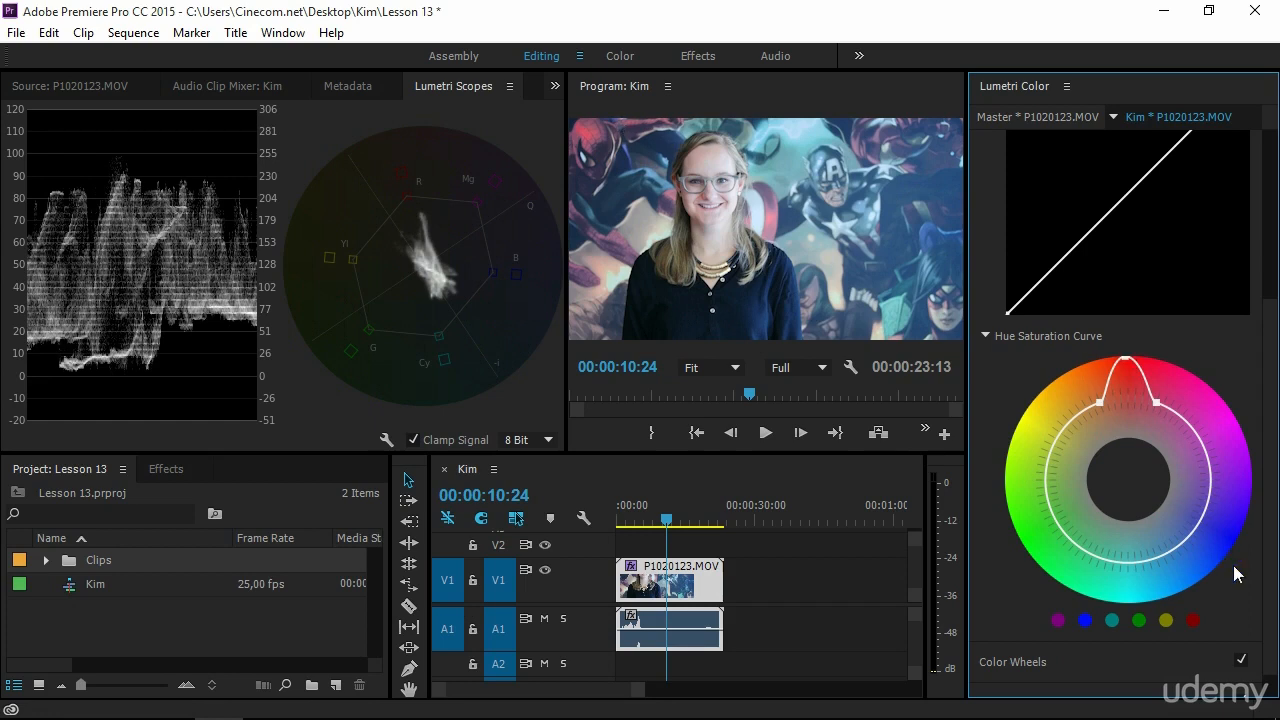
click(1086, 622)
click(1130, 564)
click(1060, 529)
double_click(1097, 540)
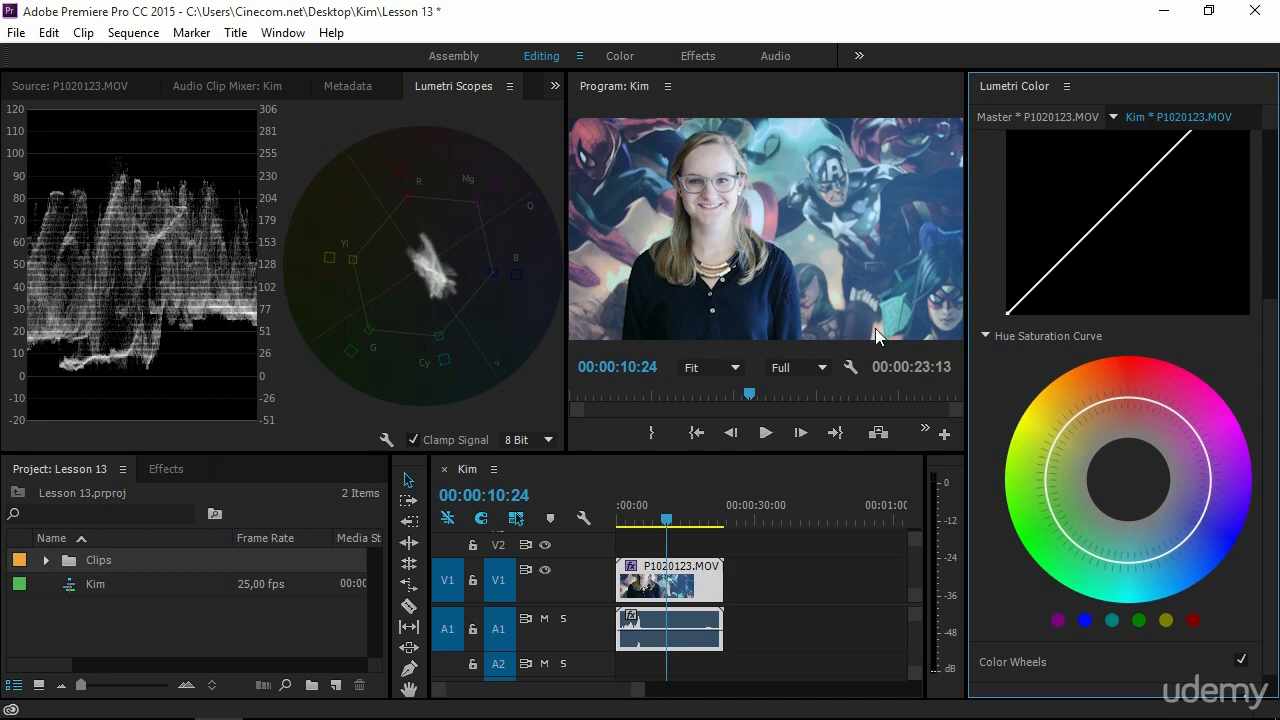
- Boost the saturation of the orange and yellow hues slightly by raising control points on that part of the Hue Saturation Curve
click(1106, 399)
drag(1080, 414, 1047, 426)
drag(1107, 401, 1107, 386)
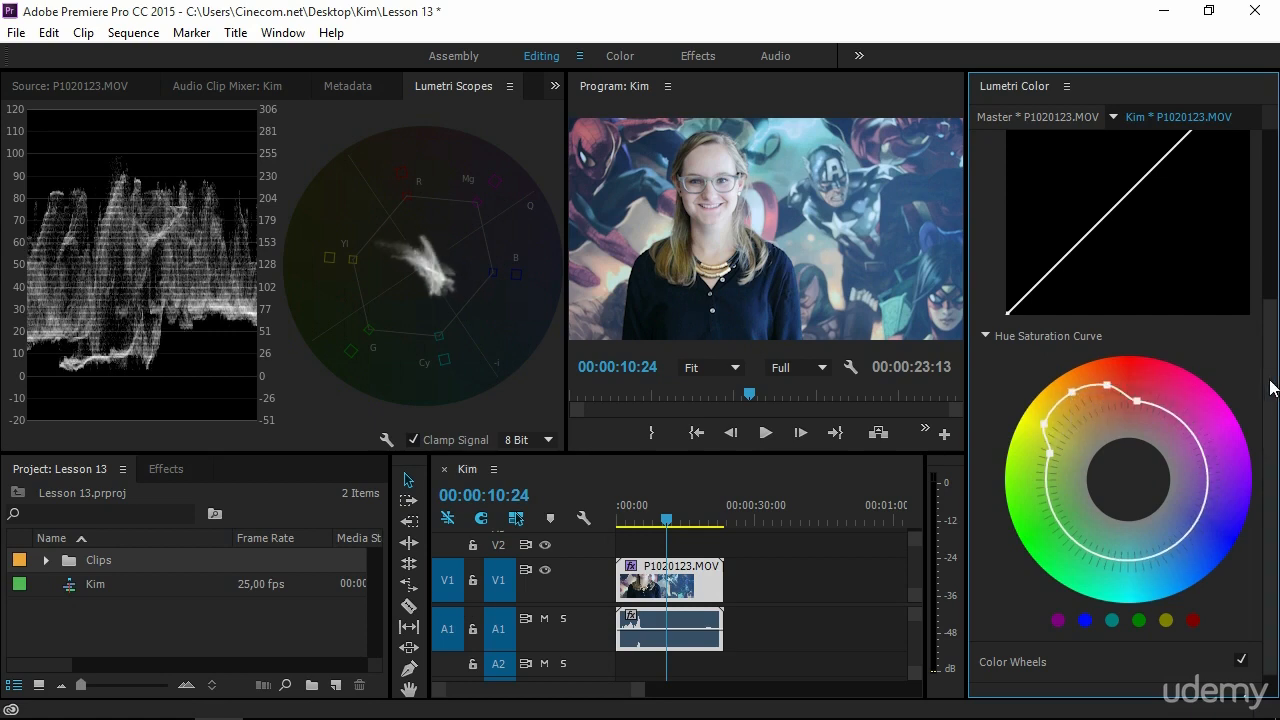
- Switch the Curves correction off and on repeatedly to compare the clip before and after the saturation boost
scroll(1270, 380, up, 5)
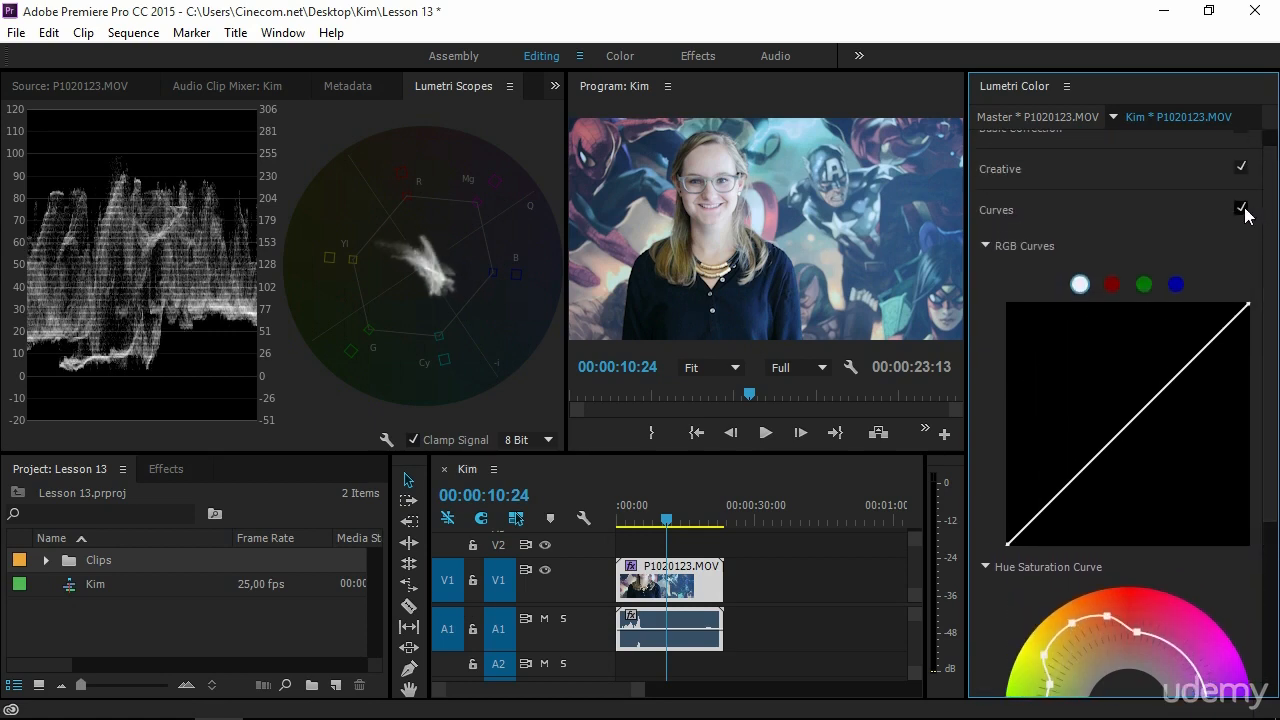
click(1245, 209)
click(1244, 209)
scroll(1243, 209, down, 1)
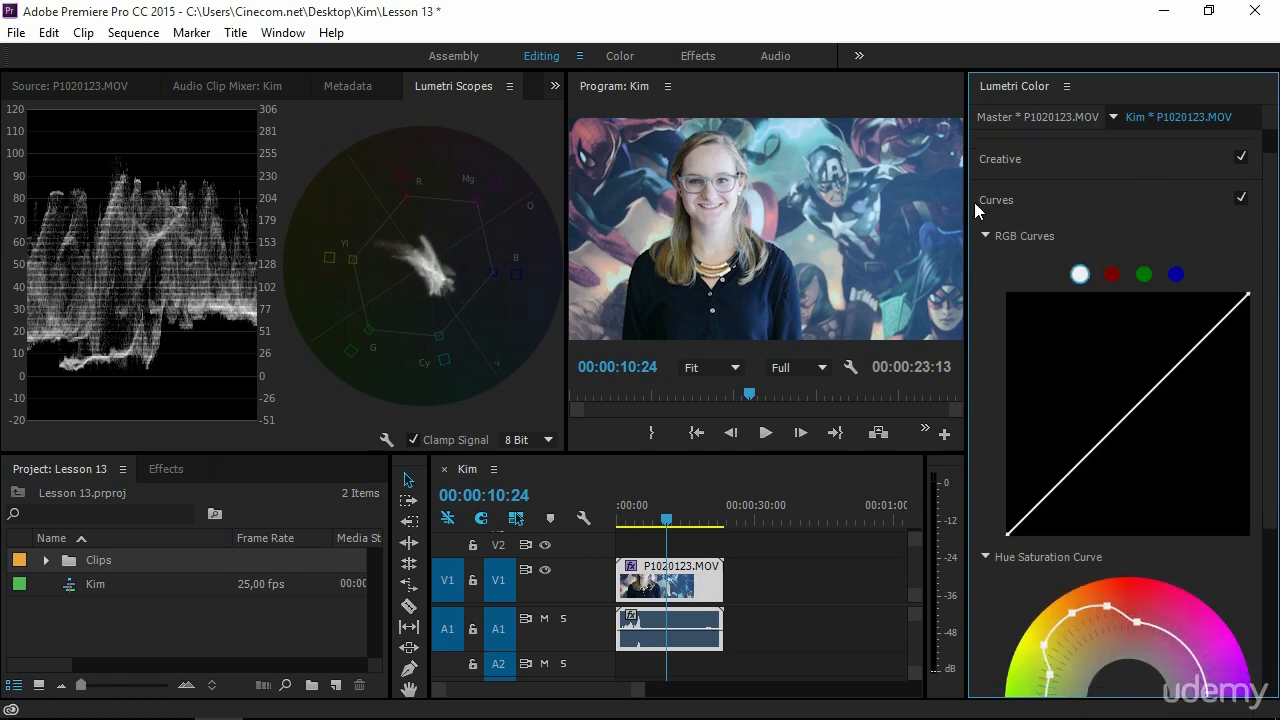
click(1241, 200)
click(1241, 200)
click(1241, 200)
- Expand the Color Wheels section with the midtones, shadows and highlights controls
drag(1272, 212, 1250, 377)
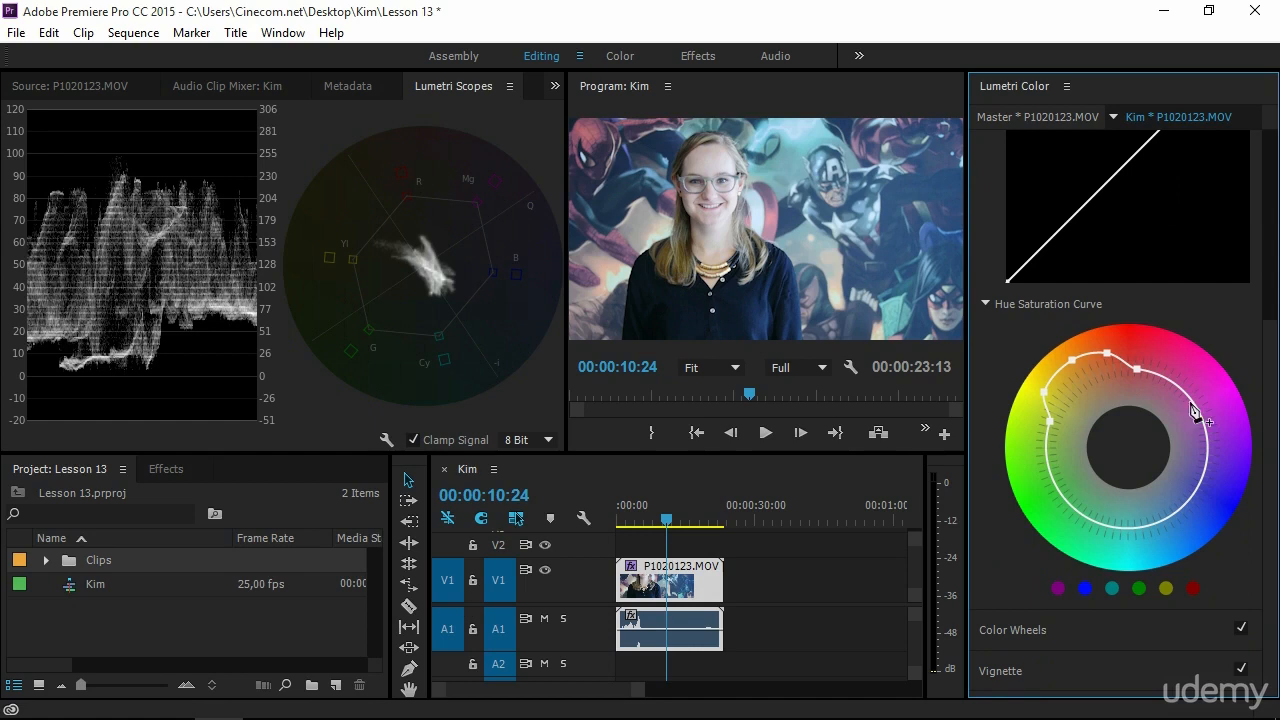
click(1079, 628)
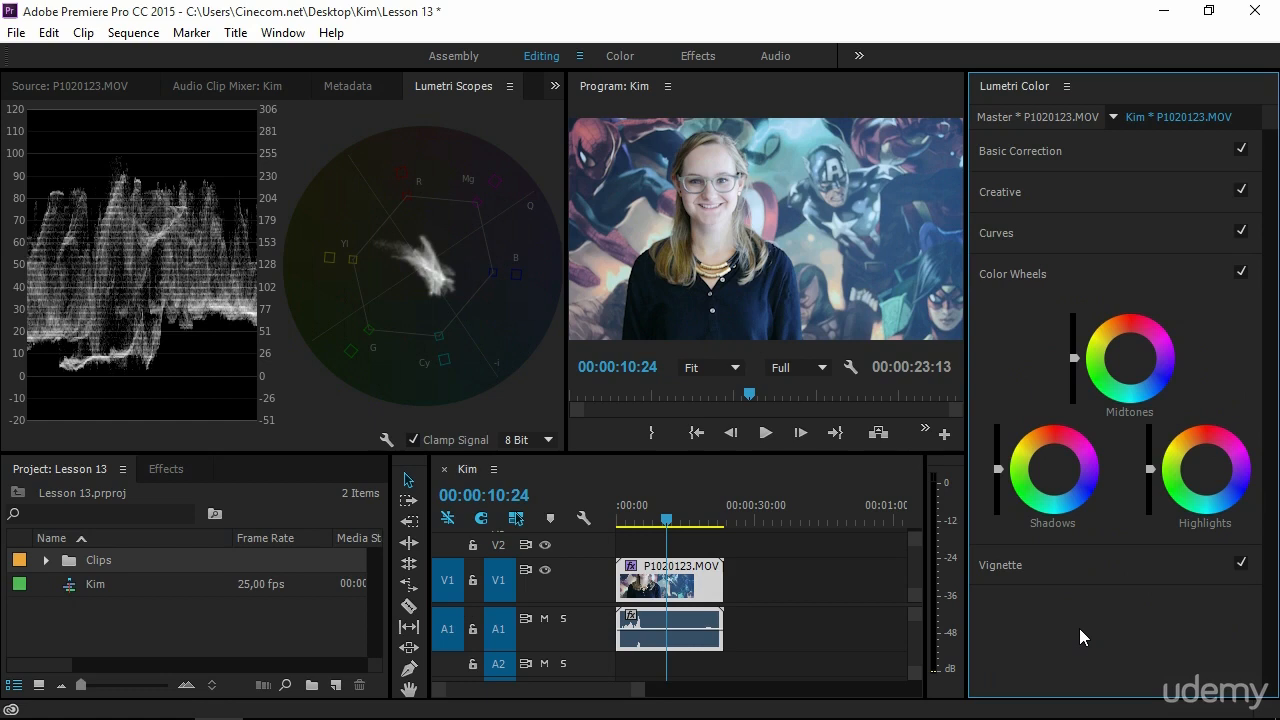